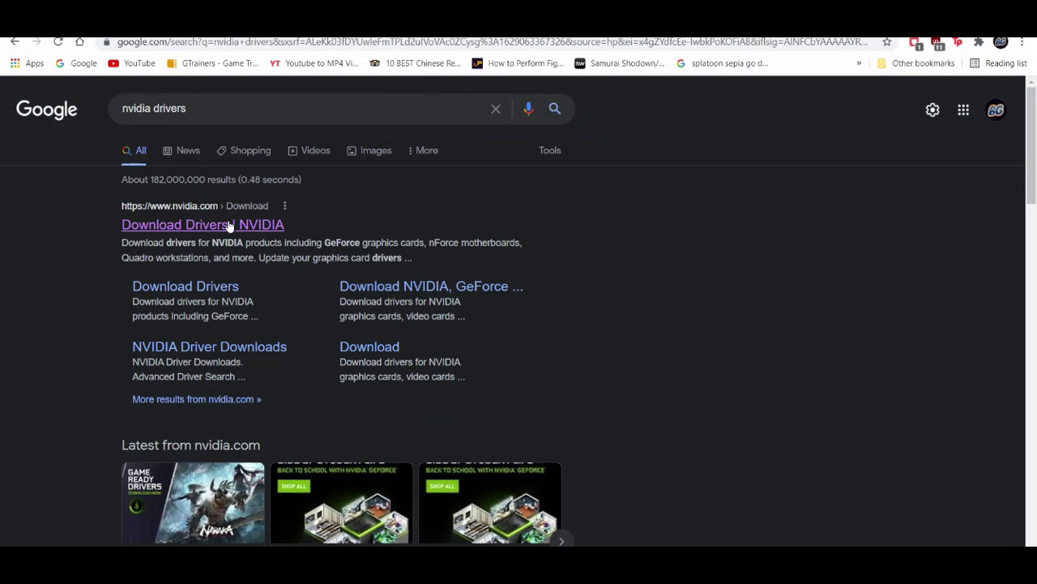
# - Look up the Game Ready Driver for the GeForce GTX 1050 on Windows 10 64-bit at NVIDIA's driver download page
pyautogui.click(237, 233)
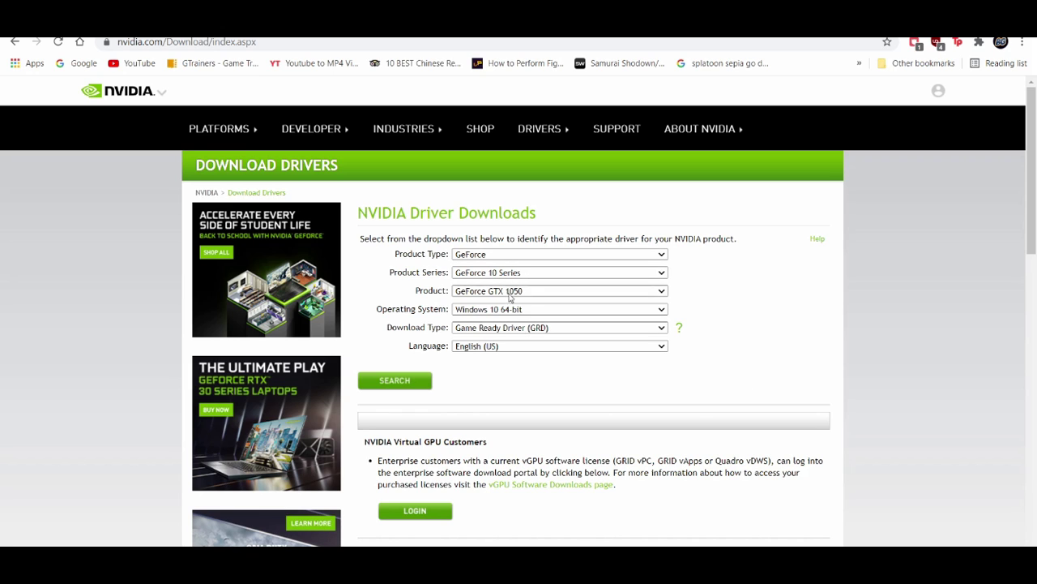
pyautogui.click(401, 380)
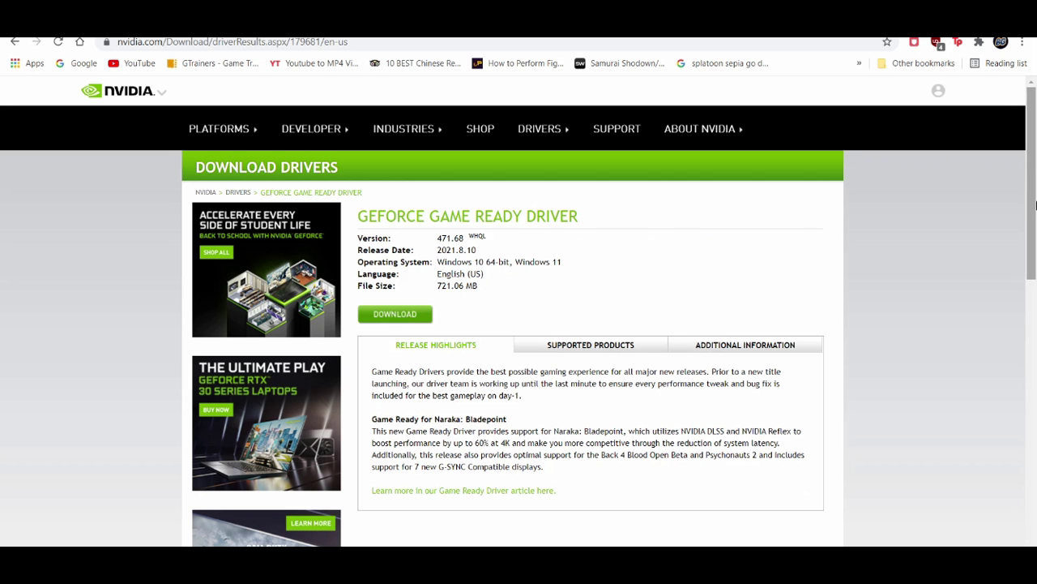
pyautogui.moveTo(1030, 212)
pyautogui.mouseDown()
pyautogui.moveTo(1032, 253)
pyautogui.moveTo(1032, 219)
pyautogui.mouseUp()
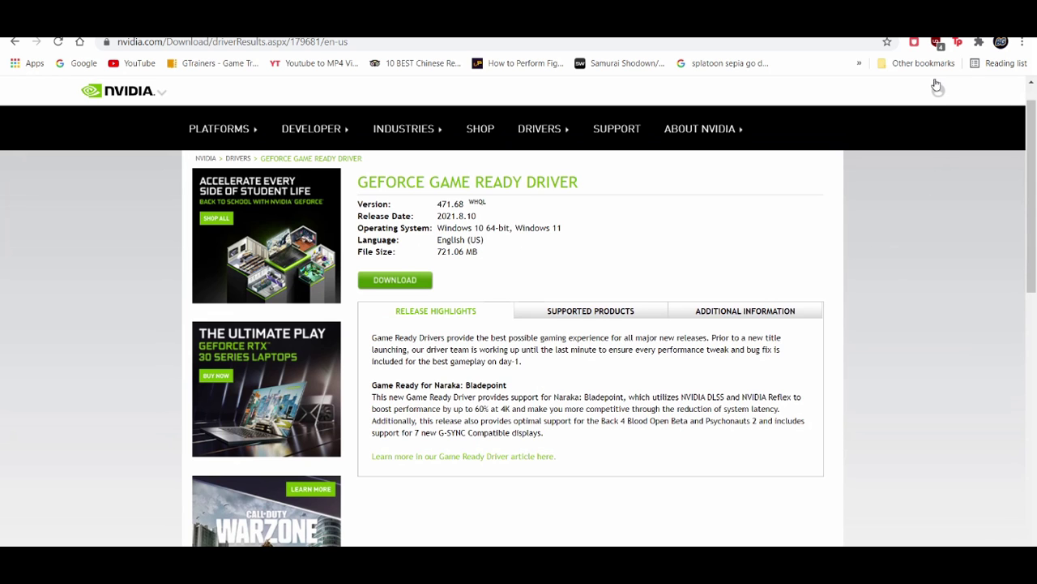
pyautogui.click(960, 16)
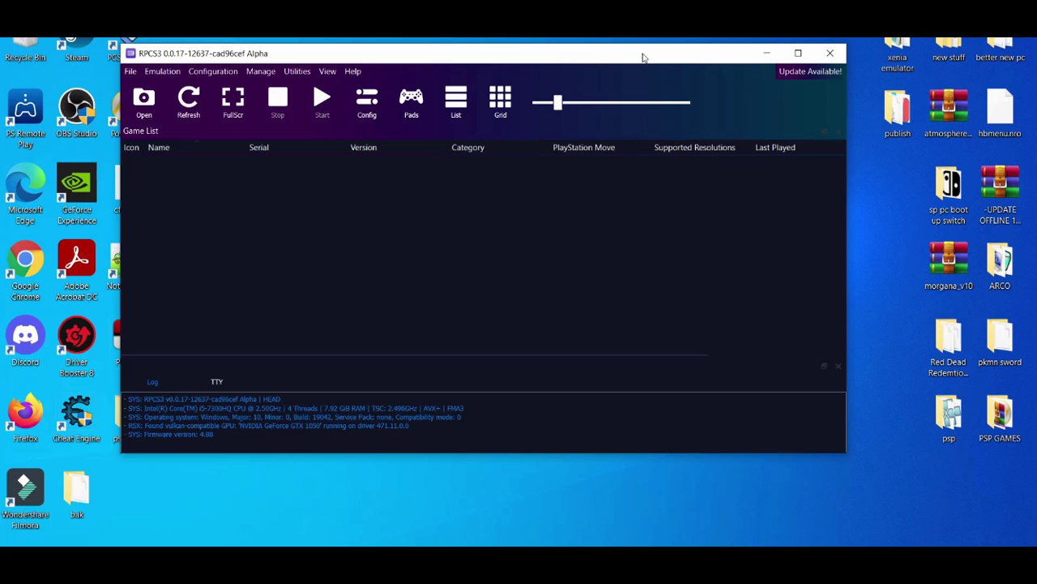
# - Examine the PhysX configuration and the global 3D settings in the NVIDIA Control Panel, and close it
pyautogui.moveTo(644, 57); pyautogui.dragTo(563, 54)
pyautogui.rightClick(825, 246)
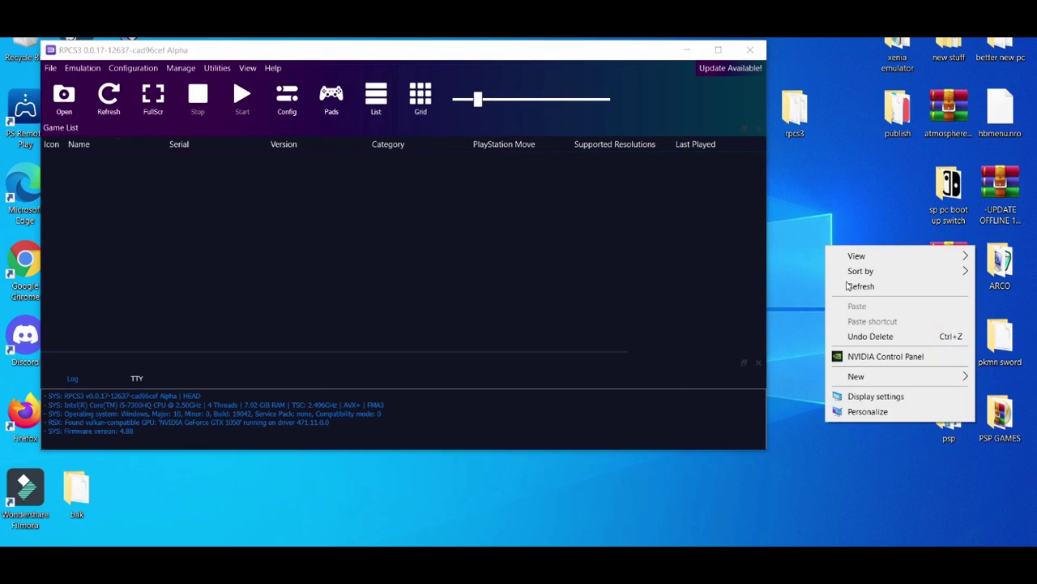
pyautogui.click(878, 357)
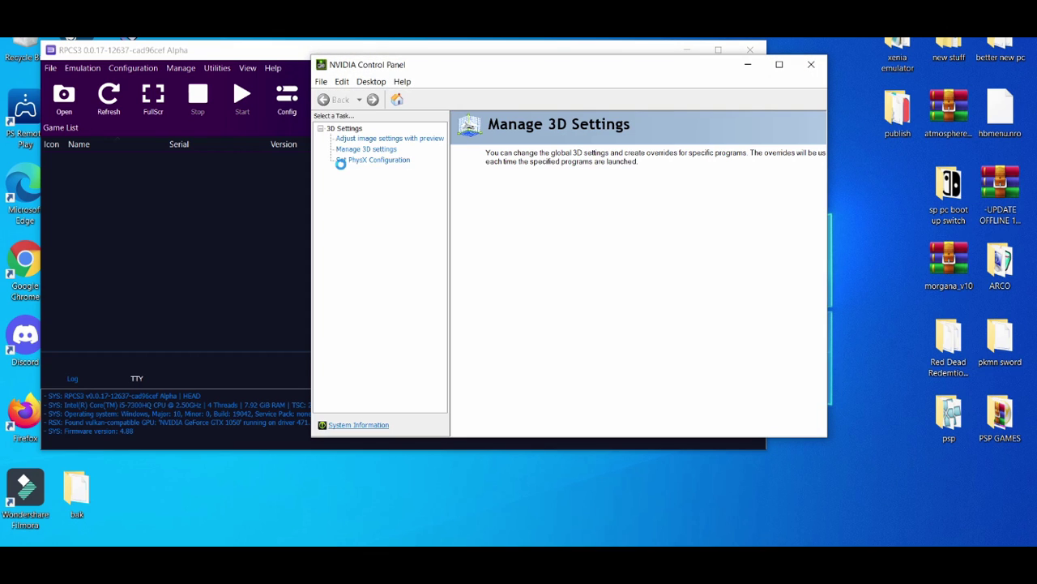
pyautogui.click(362, 160)
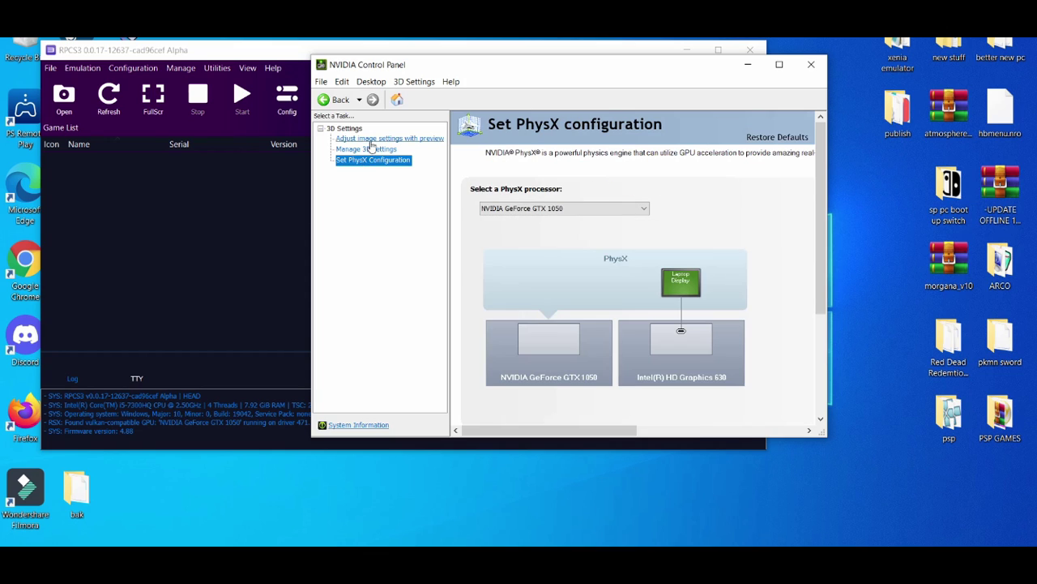
pyautogui.click(371, 139)
pyautogui.click(366, 150)
pyautogui.moveTo(826, 240); pyautogui.dragTo(783, 260)
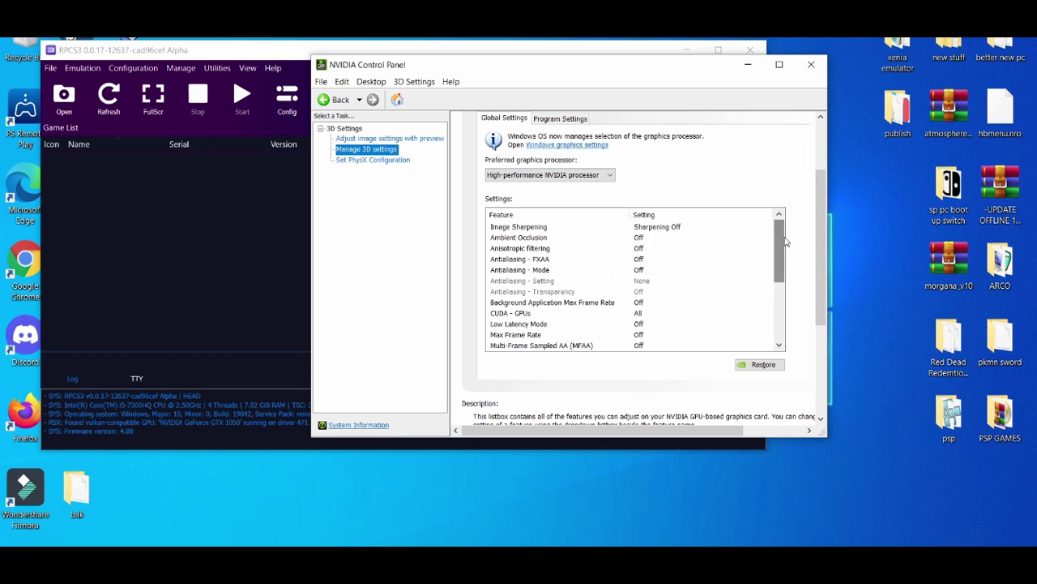
pyautogui.click(811, 64)
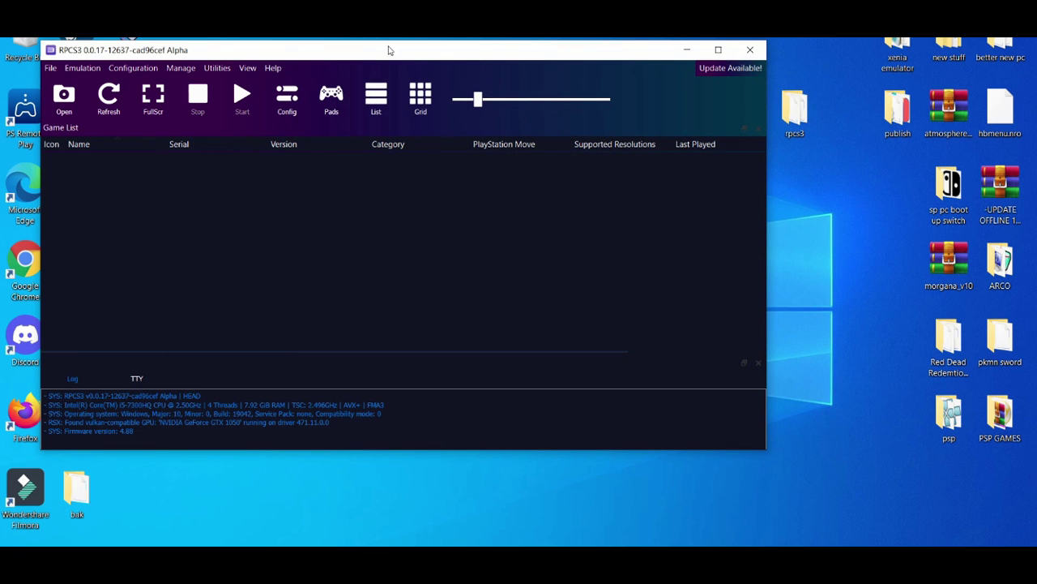
# - Open the RPCS3 configuration and examine the Advanced and CPU settings, including the PPU and SPU decoder options
pyautogui.moveTo(388, 50); pyautogui.dragTo(456, 41)
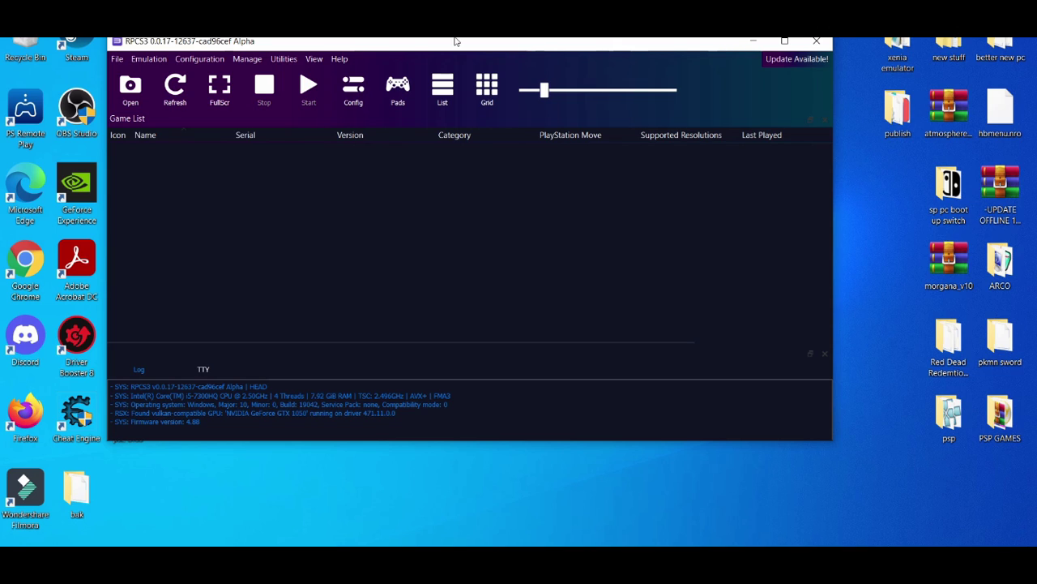
pyautogui.click(351, 100)
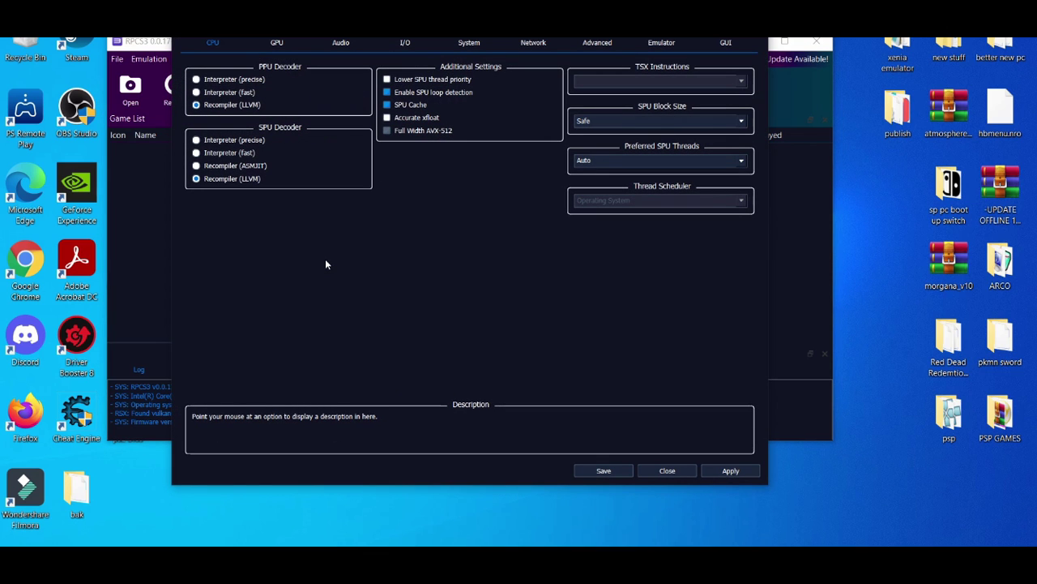
pyautogui.click(280, 44)
pyautogui.click(596, 43)
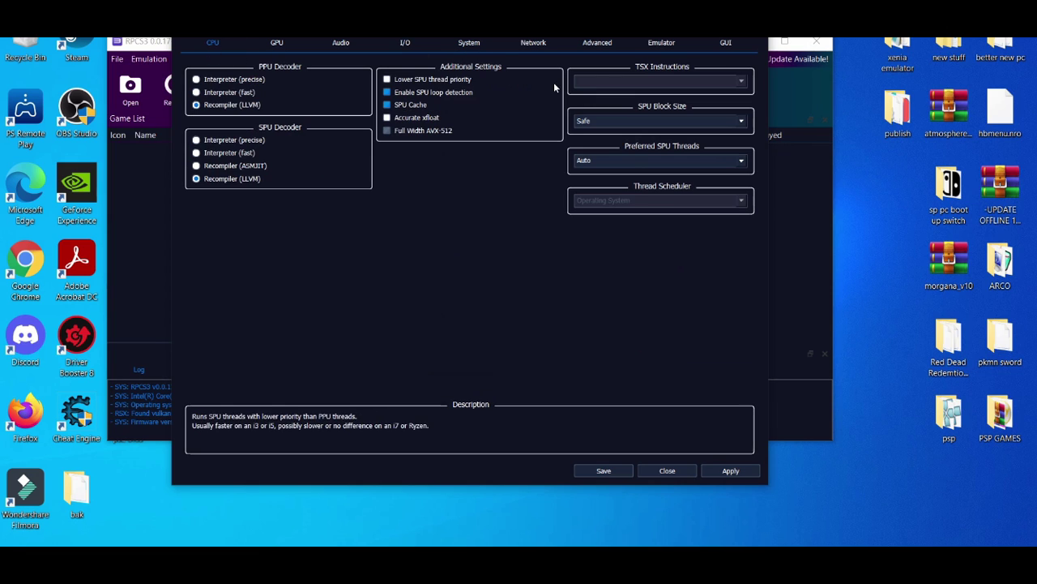
pyautogui.click(598, 48)
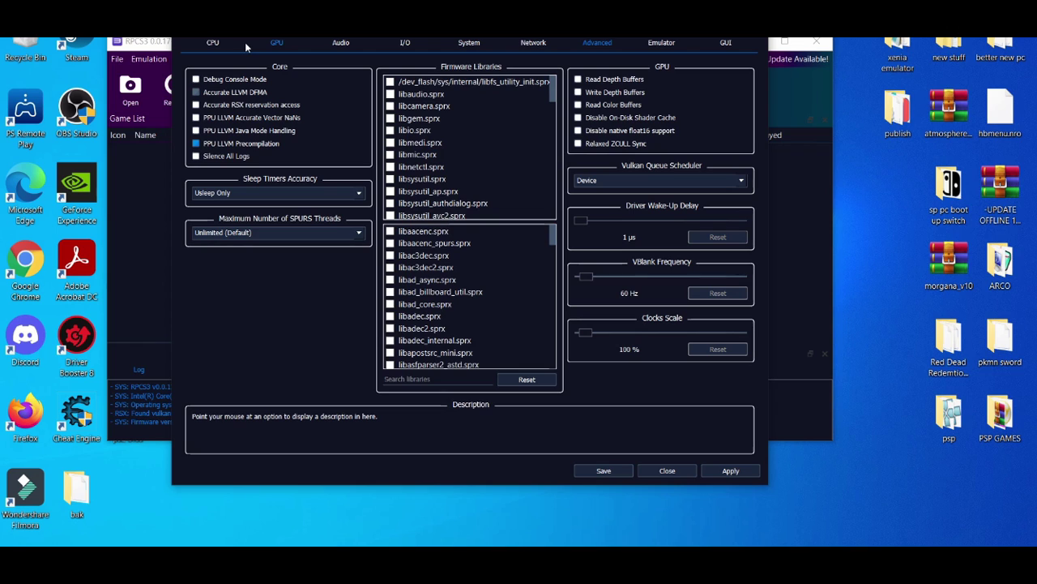
pyautogui.click(216, 45)
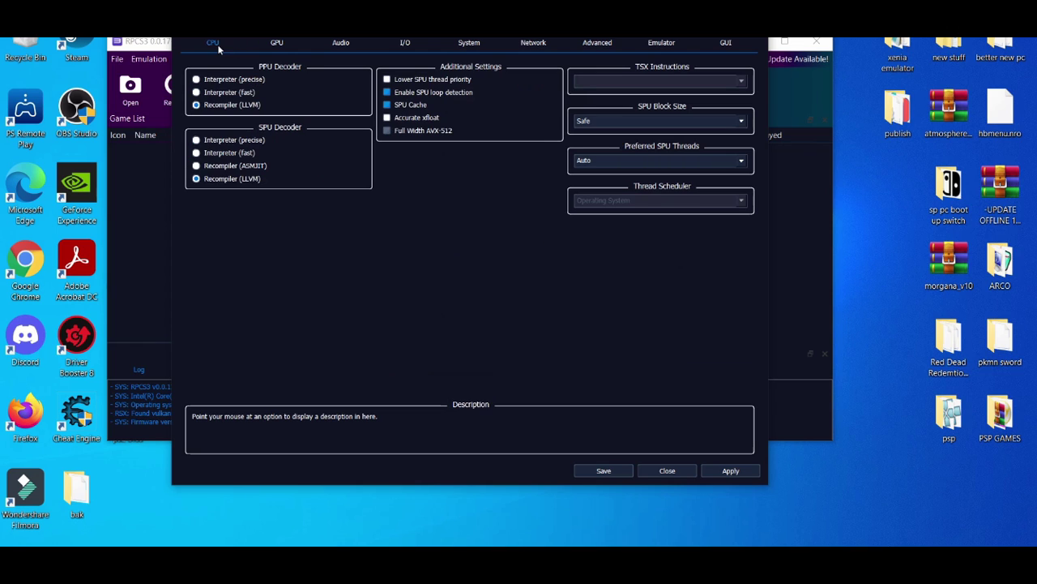
pyautogui.moveTo(285, 79)
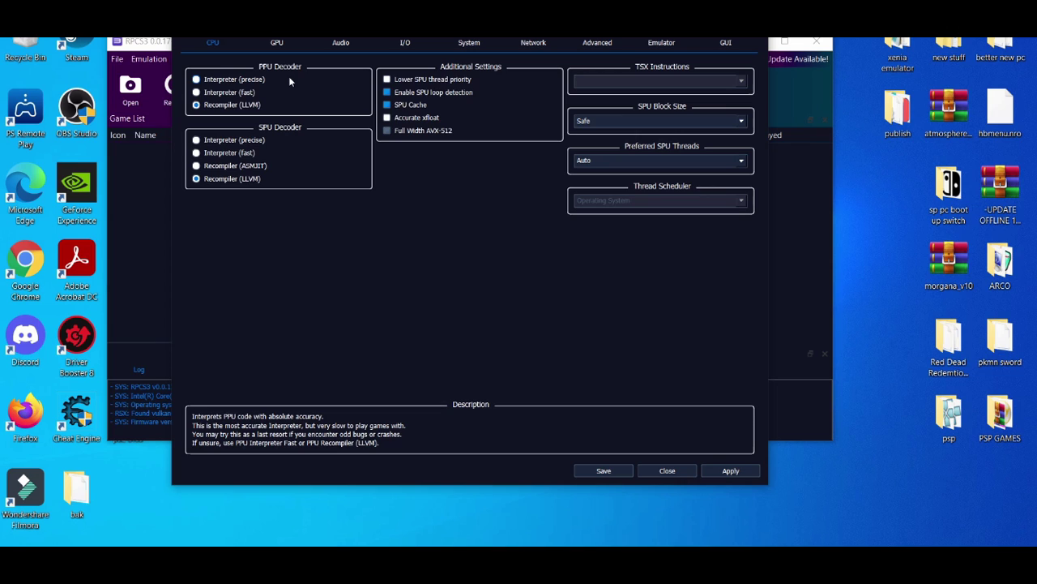
pyautogui.moveTo(248, 109)
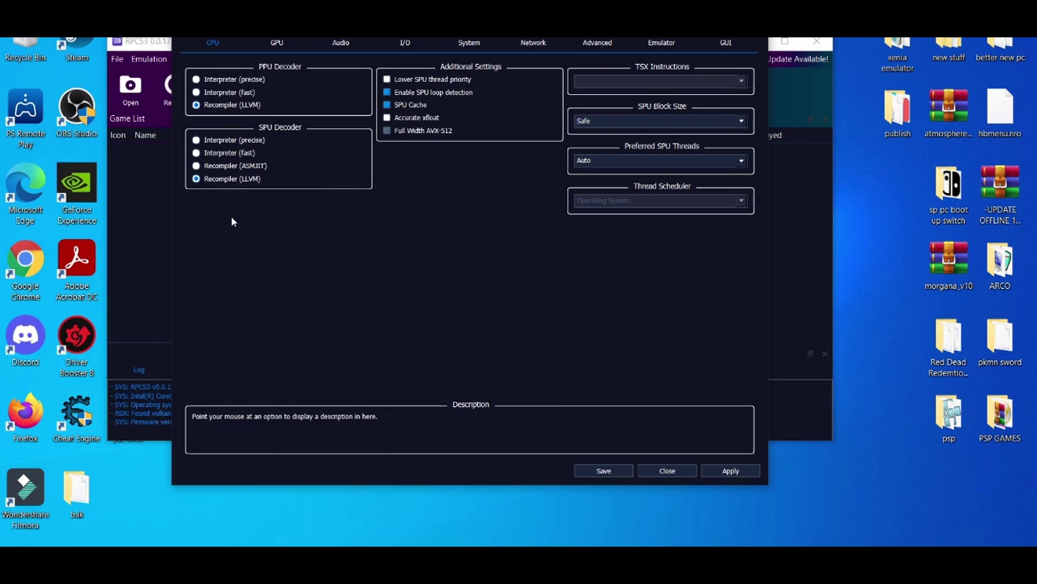
pyautogui.moveTo(336, 184)
# - Select Vulkan as the renderer in the GPU settings and enable VSync
pyautogui.click(280, 44)
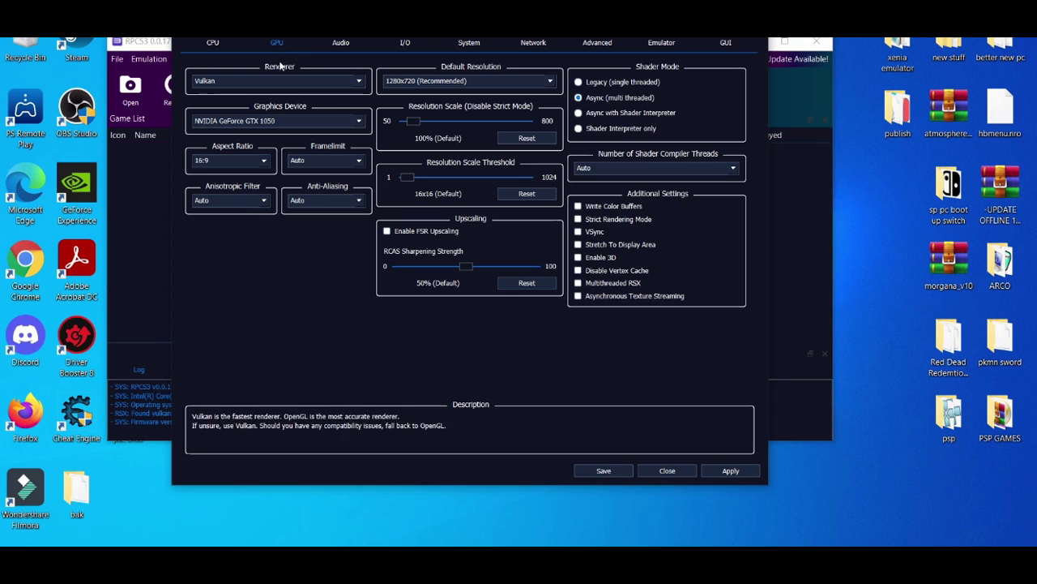
pyautogui.click(304, 79)
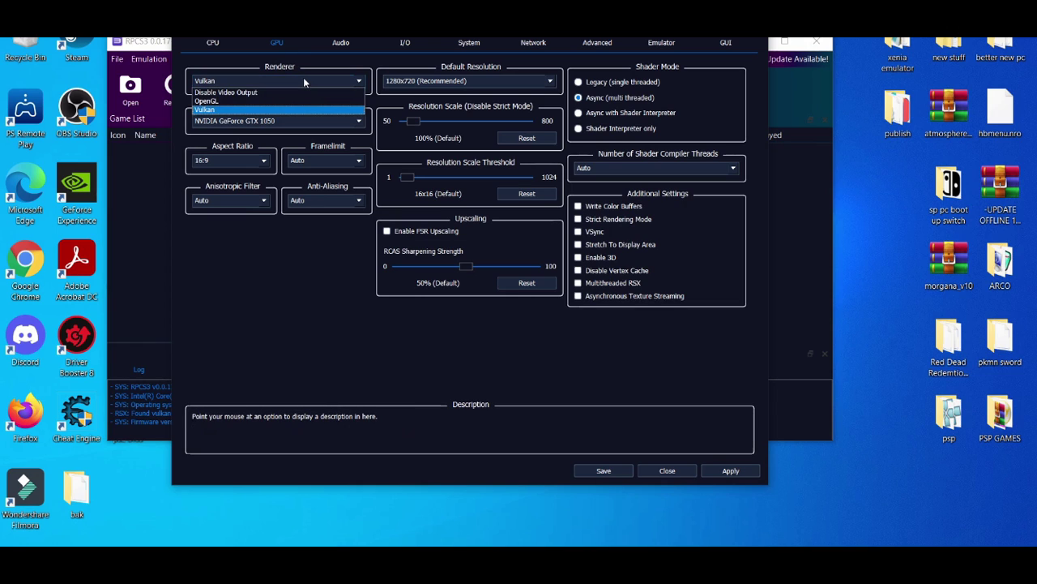
pyautogui.click(265, 108)
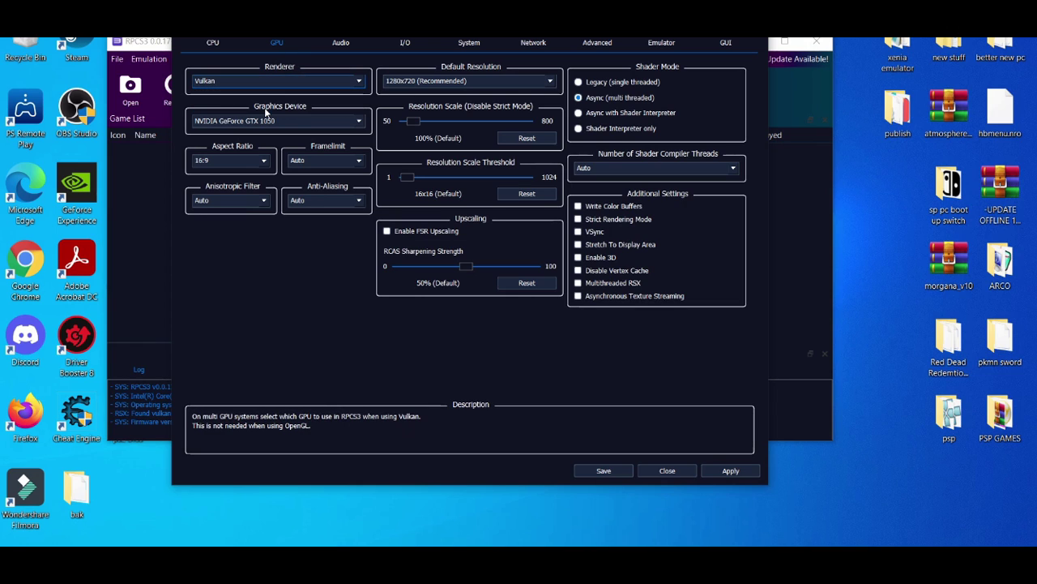
pyautogui.click(580, 233)
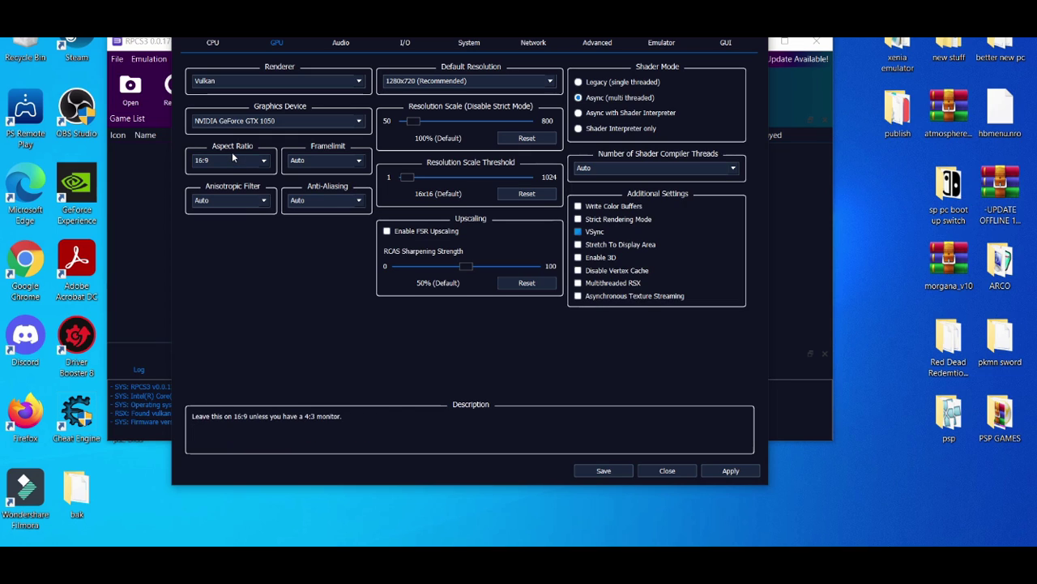
# - Choose Auto for the frame limit, 2x for the anisotropic filter and Auto for anti-aliasing
pyautogui.click(300, 162)
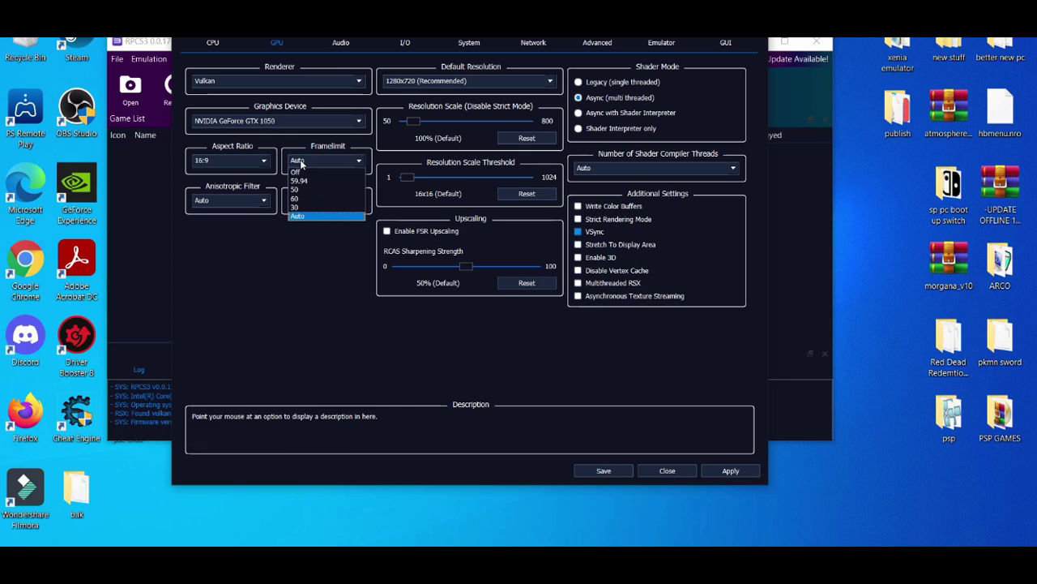
pyautogui.click(297, 216)
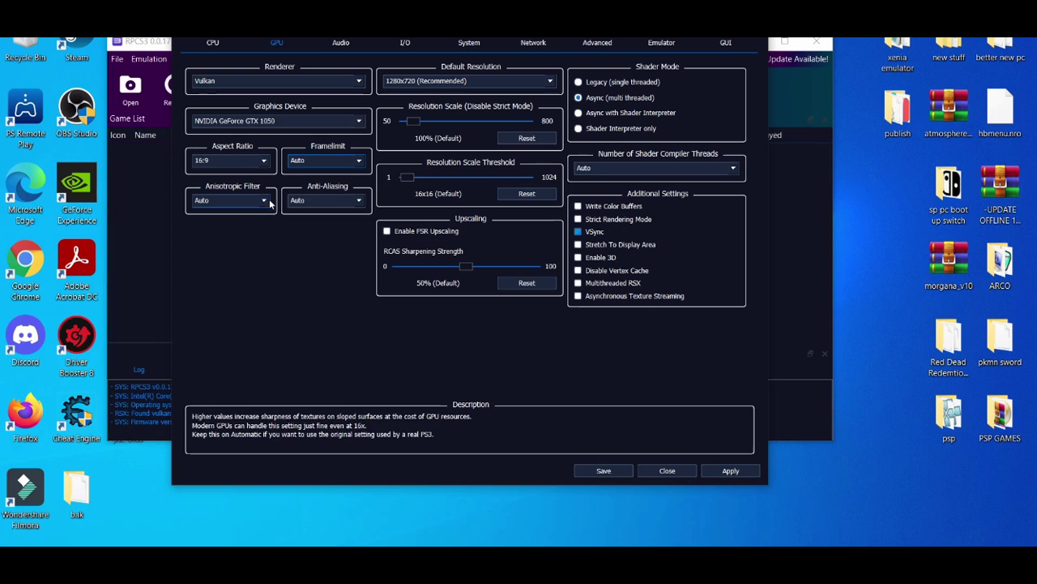
pyautogui.click(263, 201)
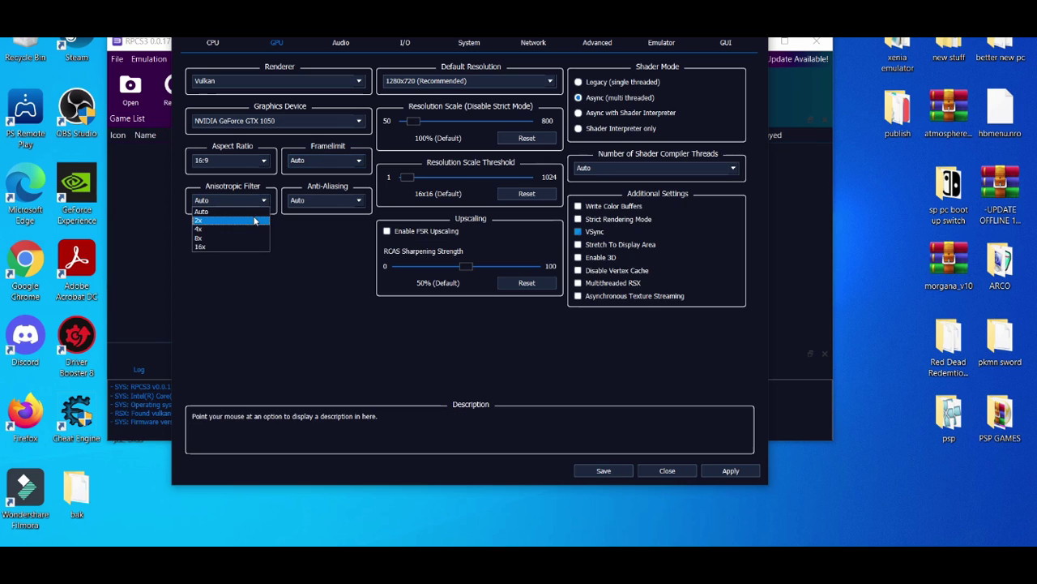
pyautogui.click(254, 220)
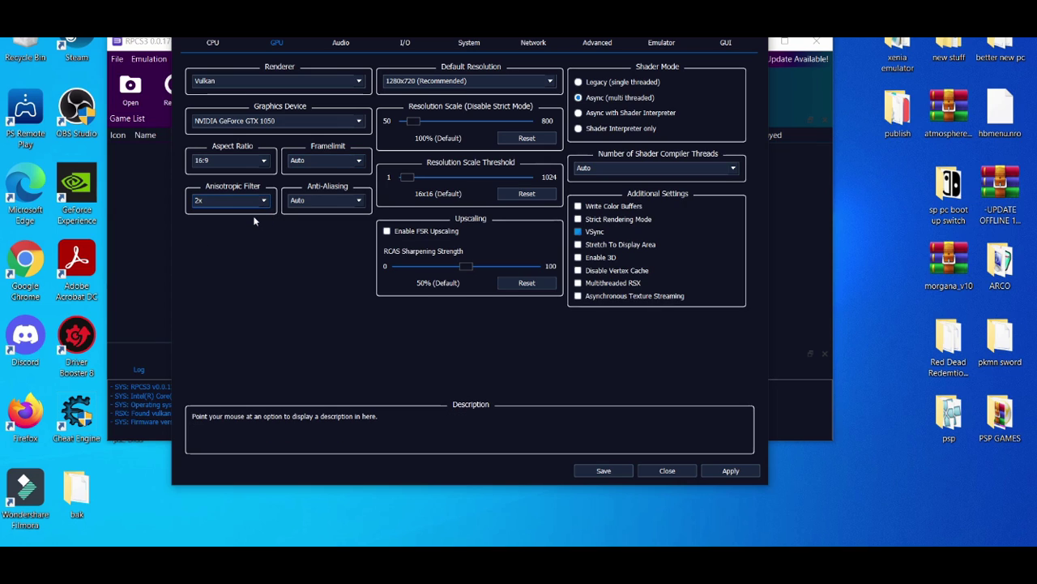
pyautogui.click(294, 203)
pyautogui.click(296, 220)
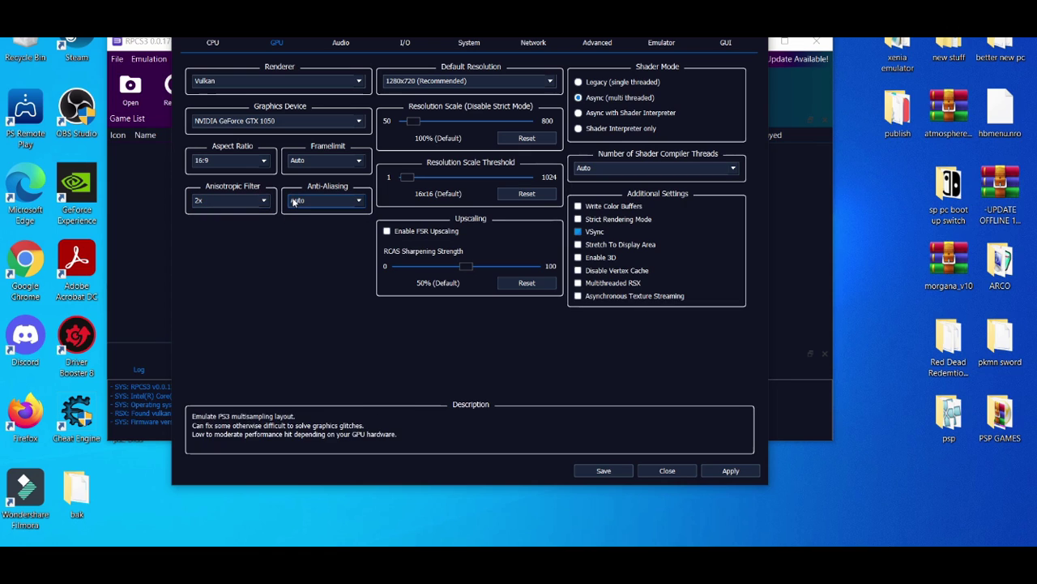
# - Keep the aspect ratio at 16:9, and save the emulator configuration after checking the Advanced settings
pyautogui.click(263, 163)
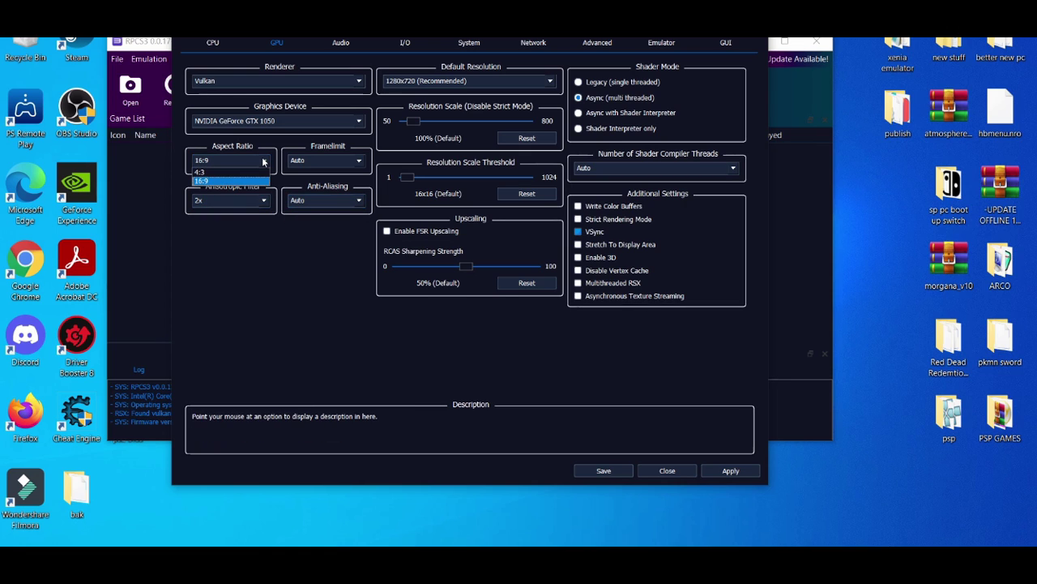
pyautogui.click(263, 162)
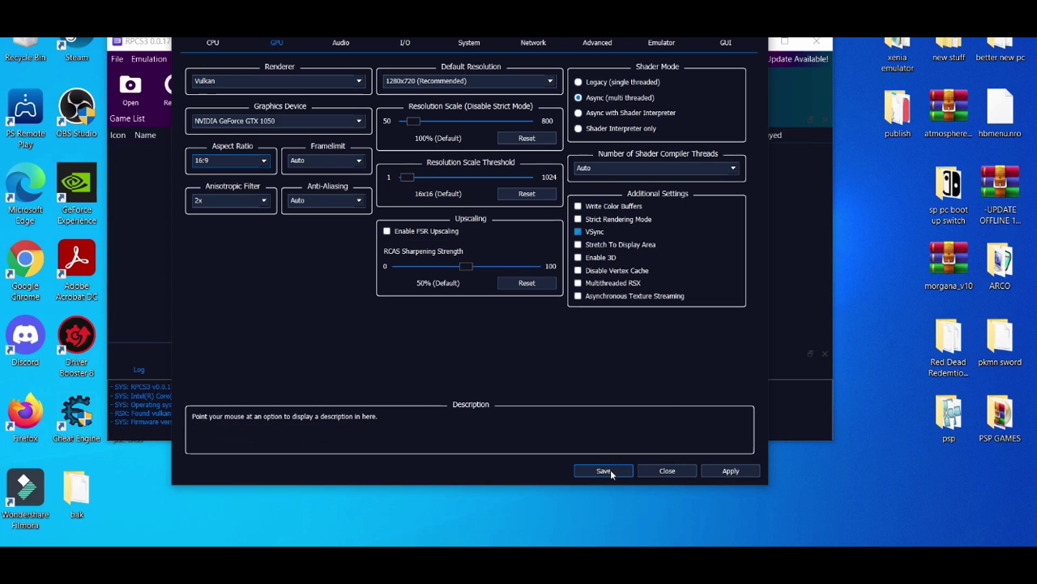
pyautogui.click(616, 40)
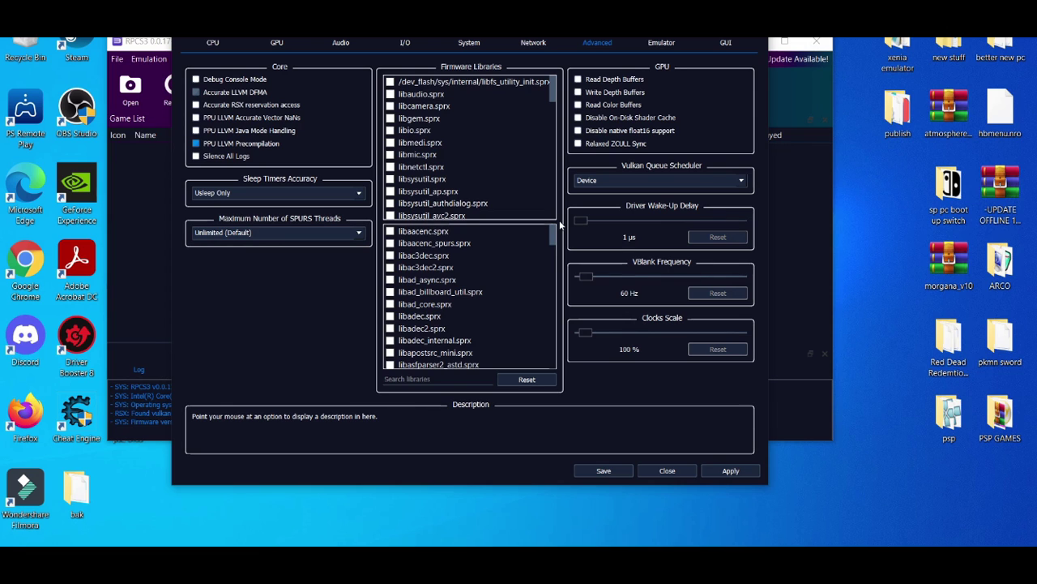
pyautogui.click(620, 477)
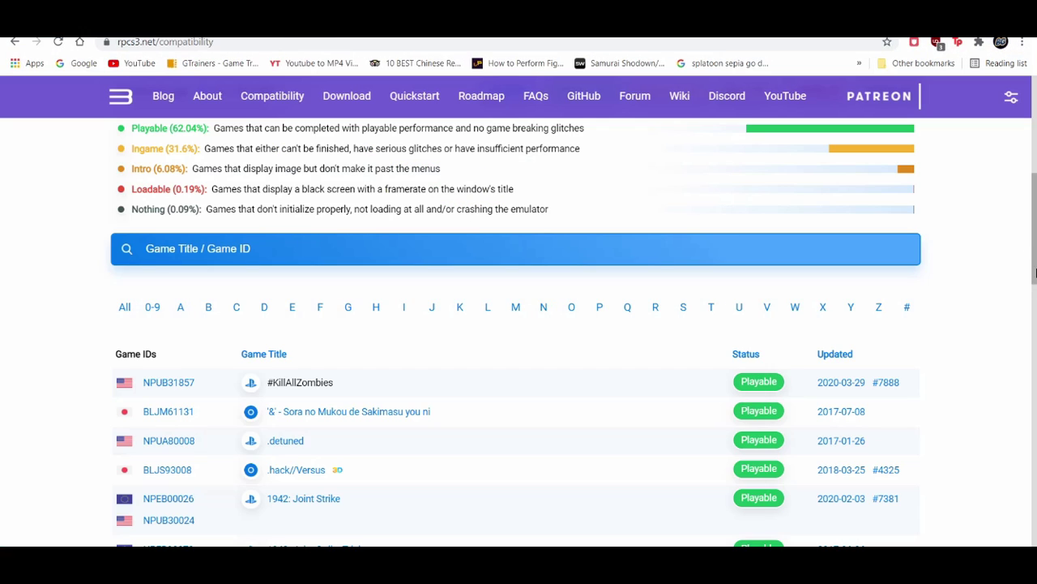
# - Search the RPCS3 compatibility list for "the last of us" after looking over the list and its status categories
pyautogui.scroll(5, 1035, 240)
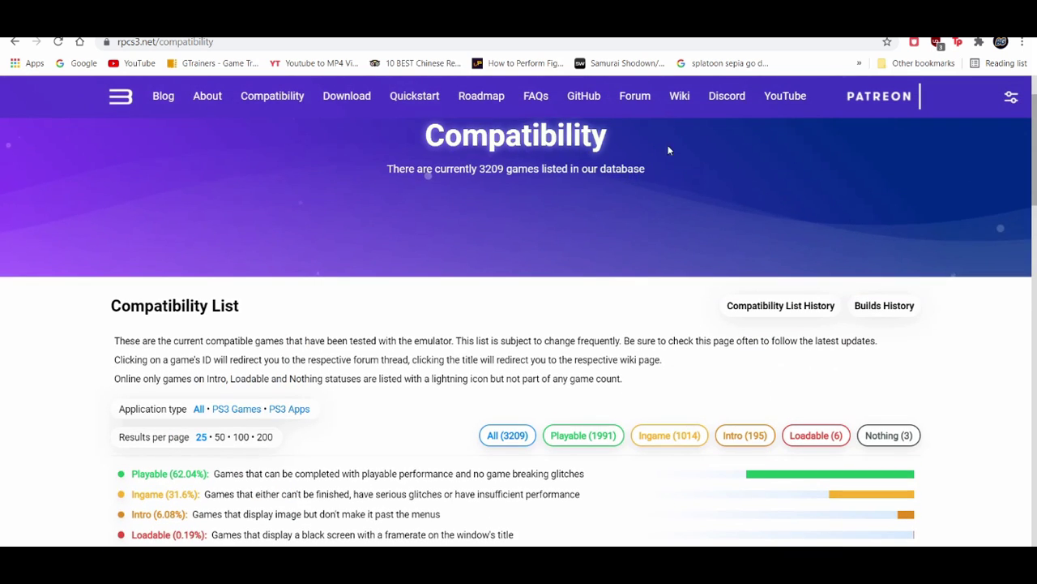
pyautogui.scroll(-10, 1035, 272)
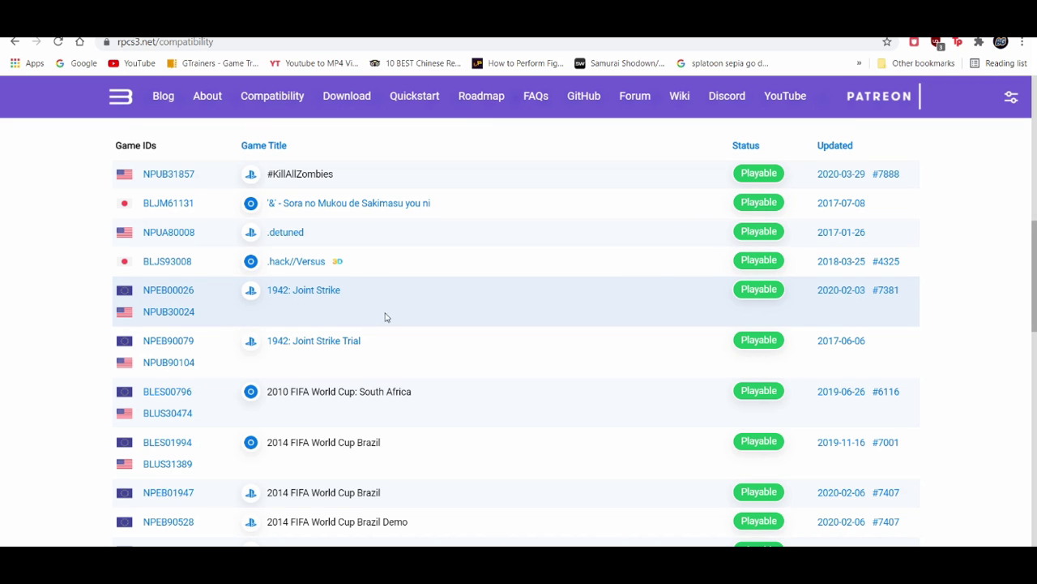
pyautogui.moveTo(1034, 274); pyautogui.dragTo(1024, 223)
pyautogui.scroll(3, 1023, 223)
pyautogui.scroll(-1, 1017, 175)
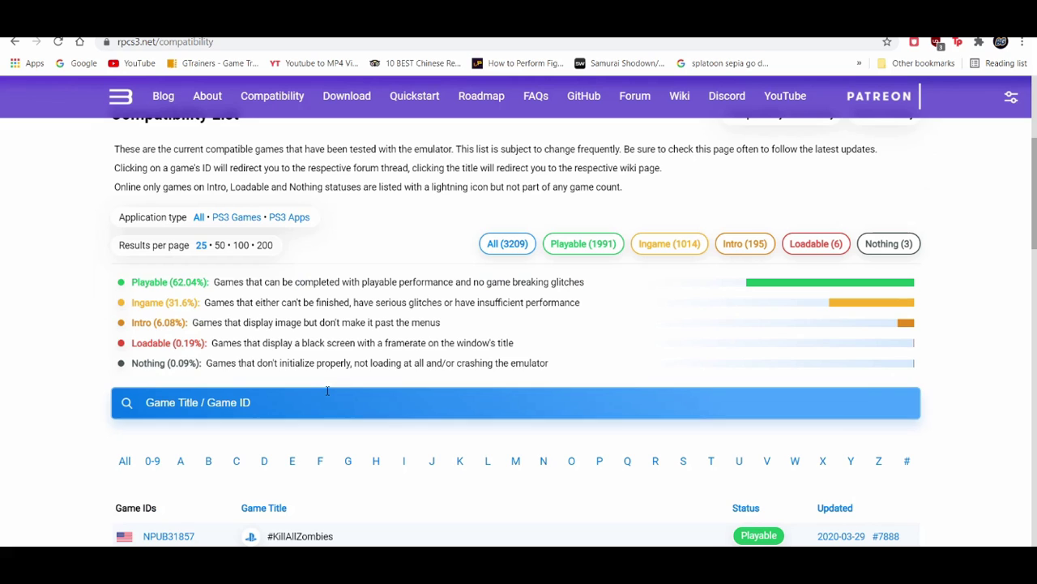
pyautogui.click(275, 404)
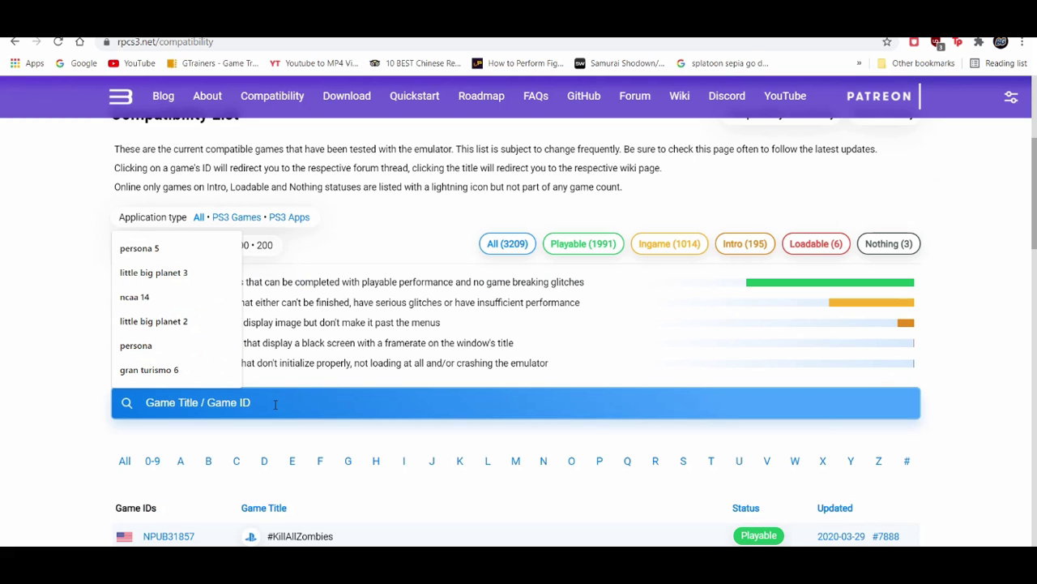
pyautogui.write('the las')
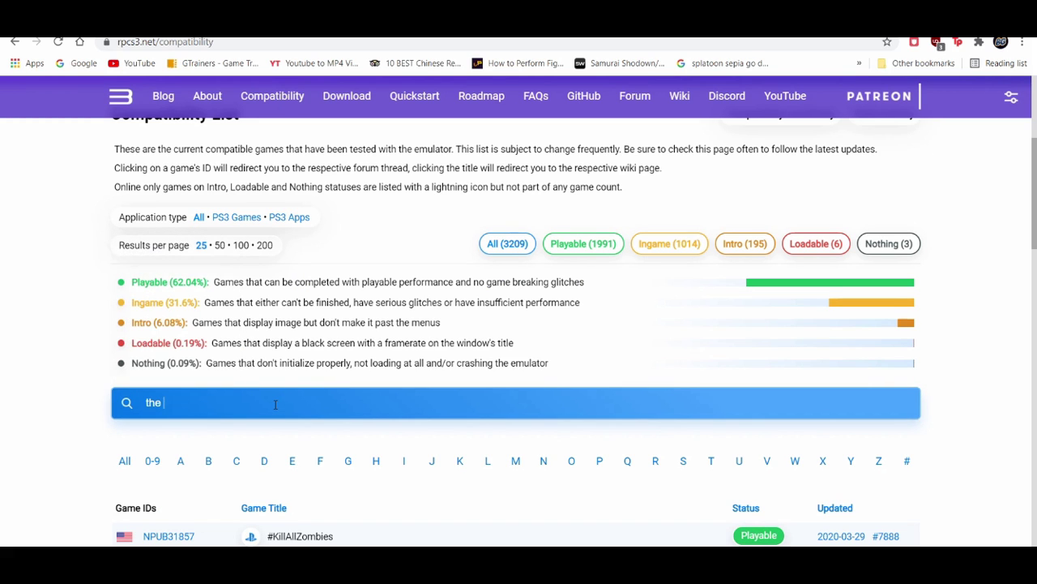
pyautogui.write('t of us')
pyautogui.press('Return')
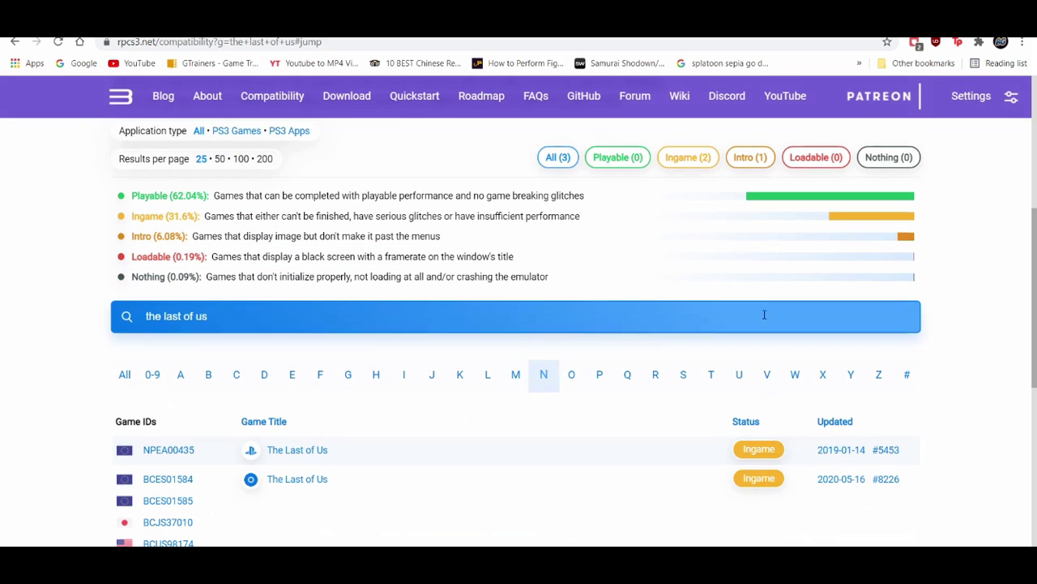
# - Look over the compatibility results for The Last of Us and read its RPCS3 Wiki page down to the Configuration section
pyautogui.moveTo(1035, 265); pyautogui.dragTo(1035, 302)
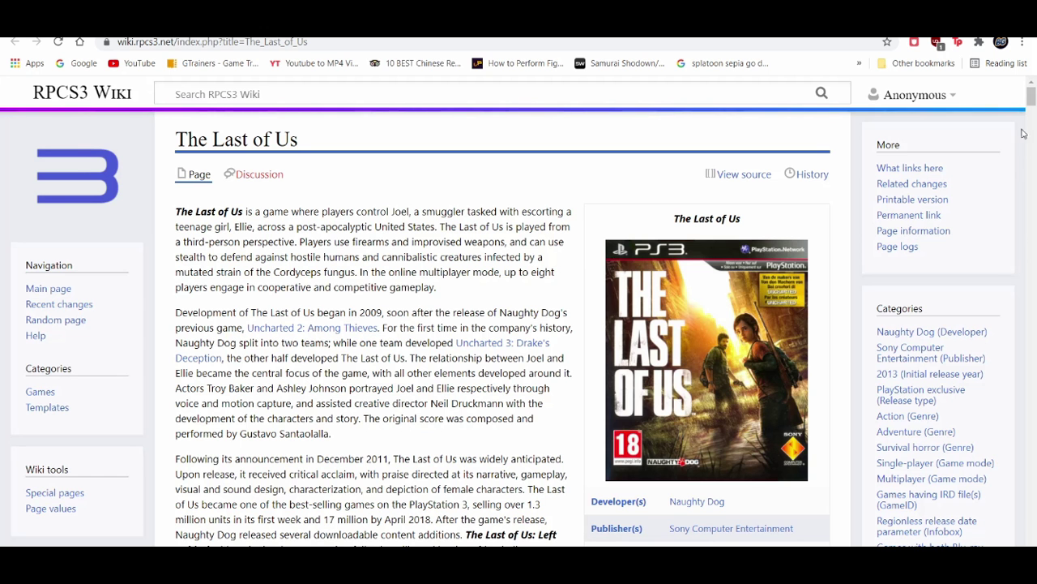
pyautogui.moveTo(1033, 97); pyautogui.dragTo(1032, 190)
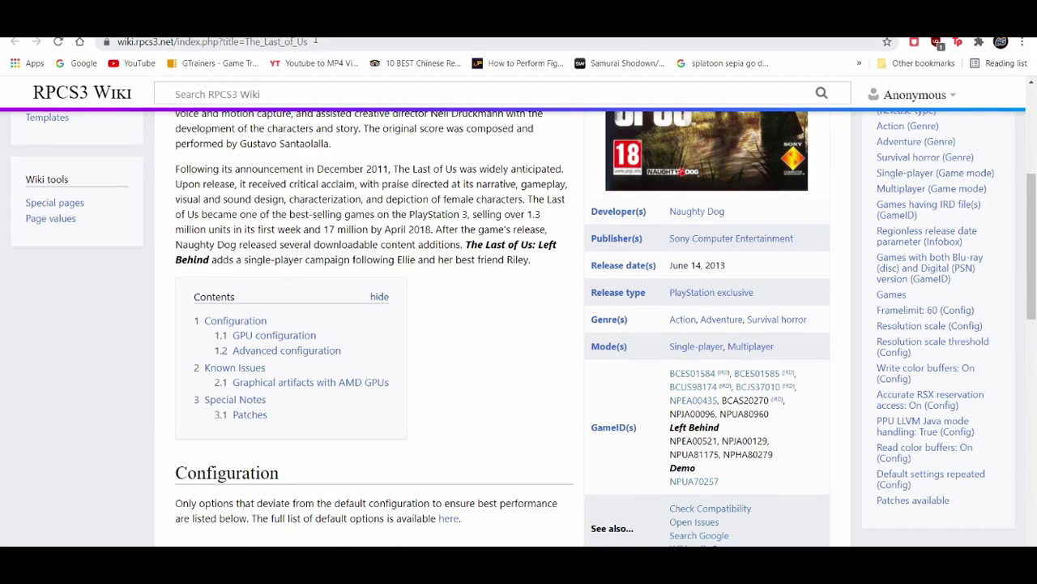
pyautogui.hotkey('alt', 'Left')
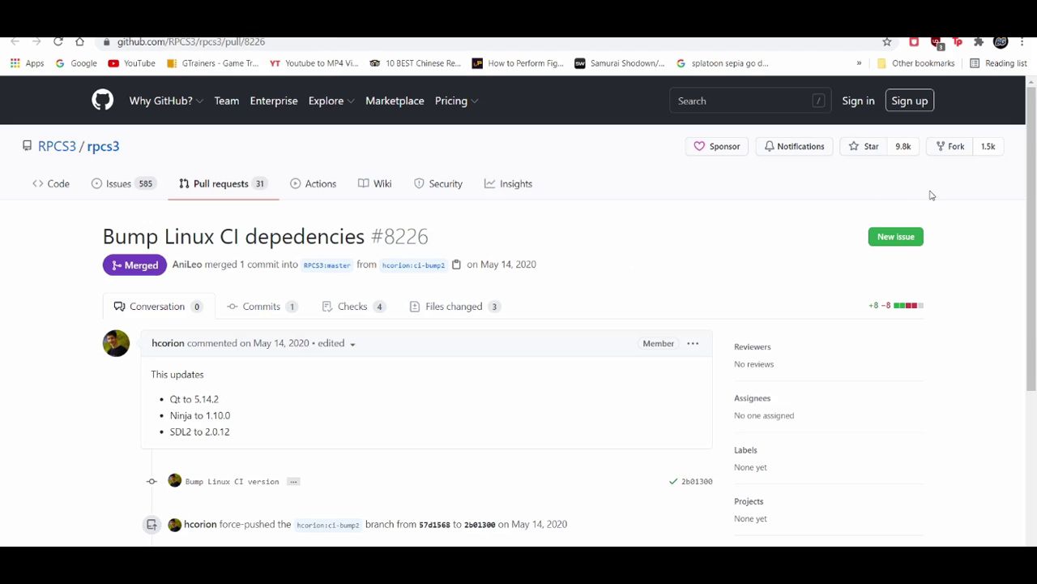
# - Review the linked GitHub pull request #8226, and open the forum thread for game ID BCUS98174 from the compatibility list
pyautogui.moveTo(1035, 166); pyautogui.dragTo(1035, 217)
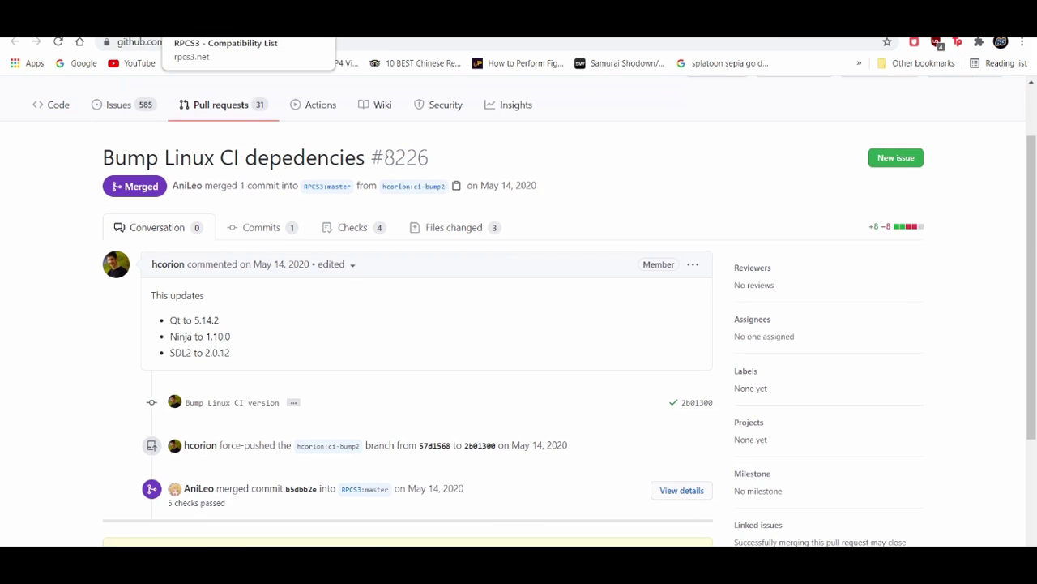
pyautogui.click(195, 28)
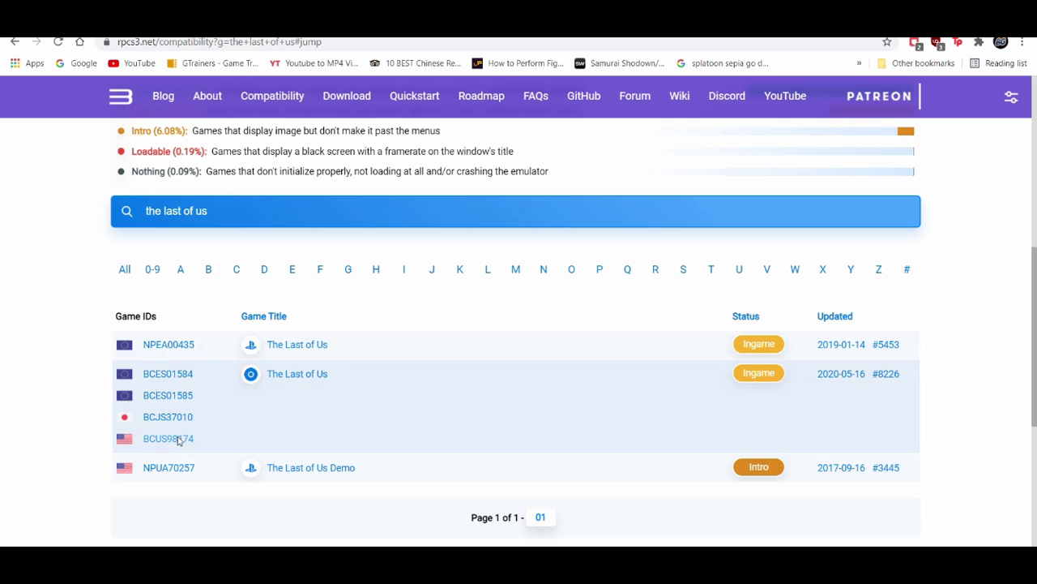
pyautogui.click(168, 439)
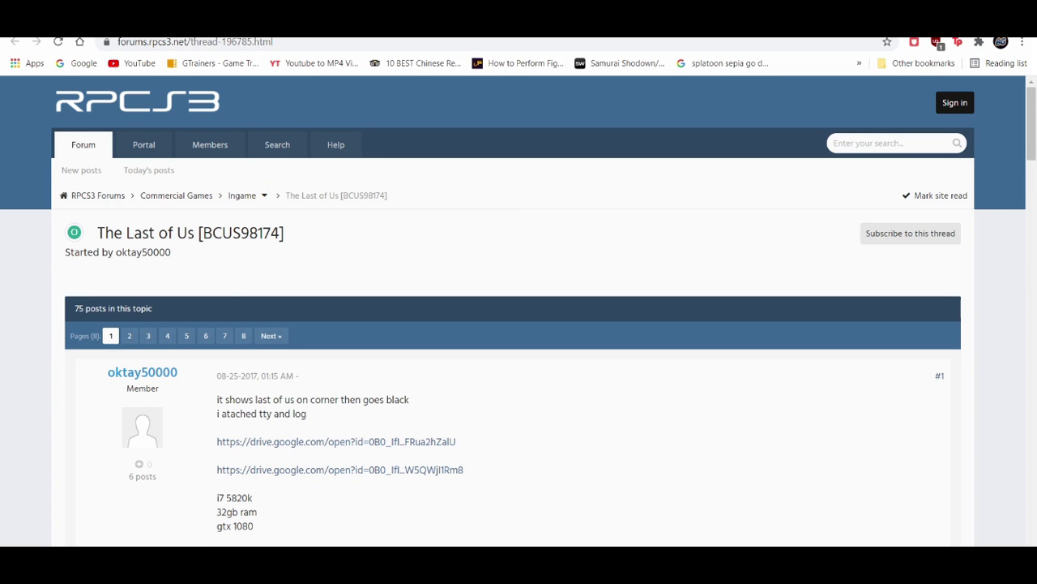
# - Check the open issues and the open pull requests of the RPCS3 repository on GitHub
pyautogui.hotkey('ctrl', 'shift', 'Tab')
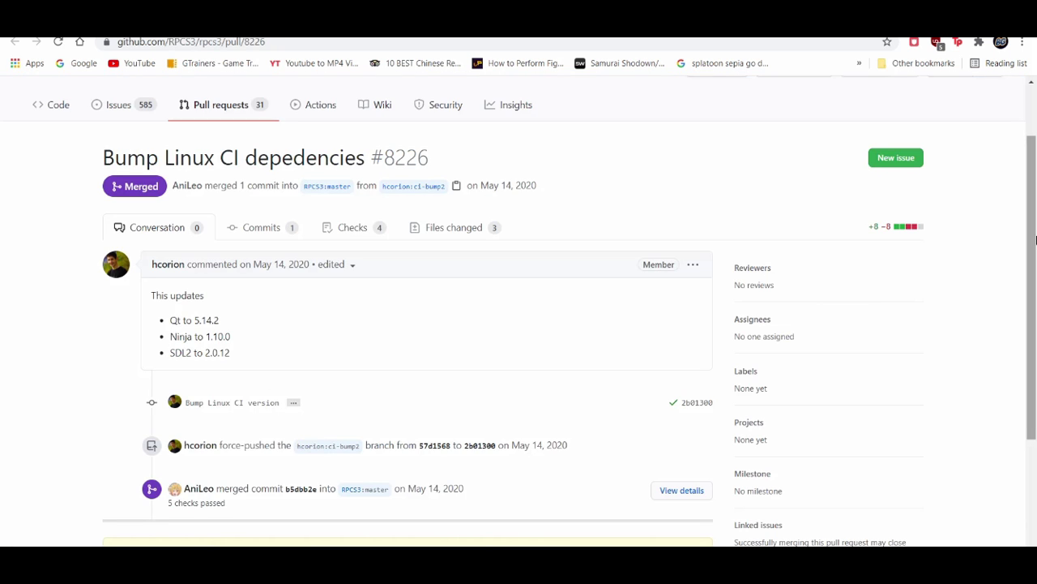
pyautogui.scroll(1, 1021, 130)
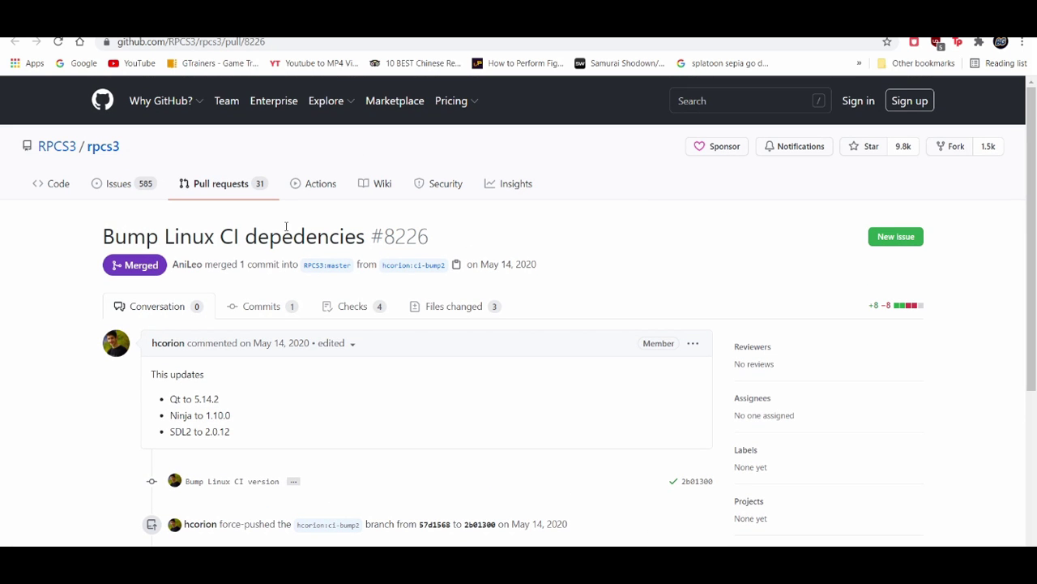
pyautogui.click(142, 195)
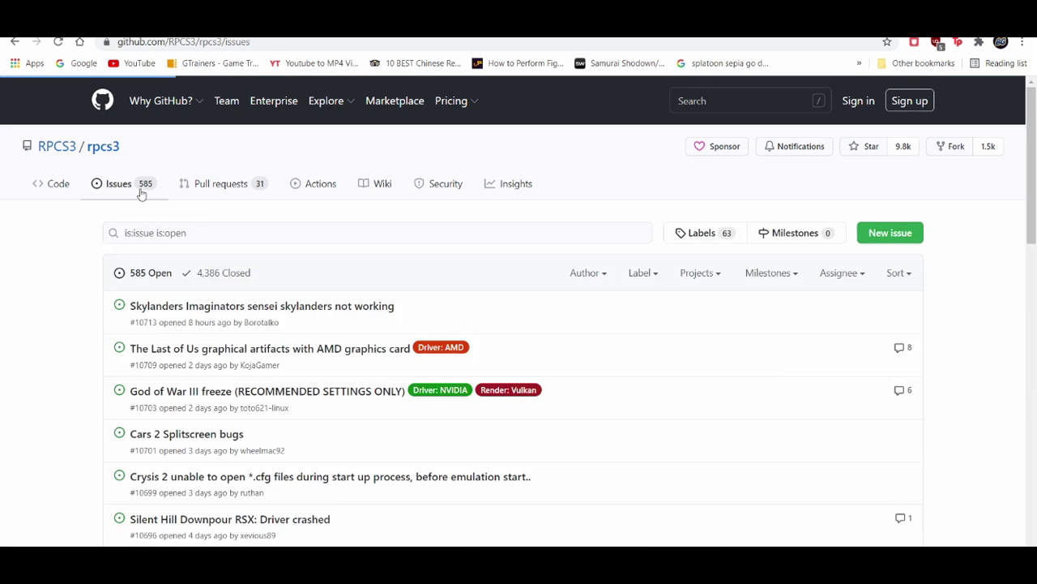
pyautogui.click(219, 179)
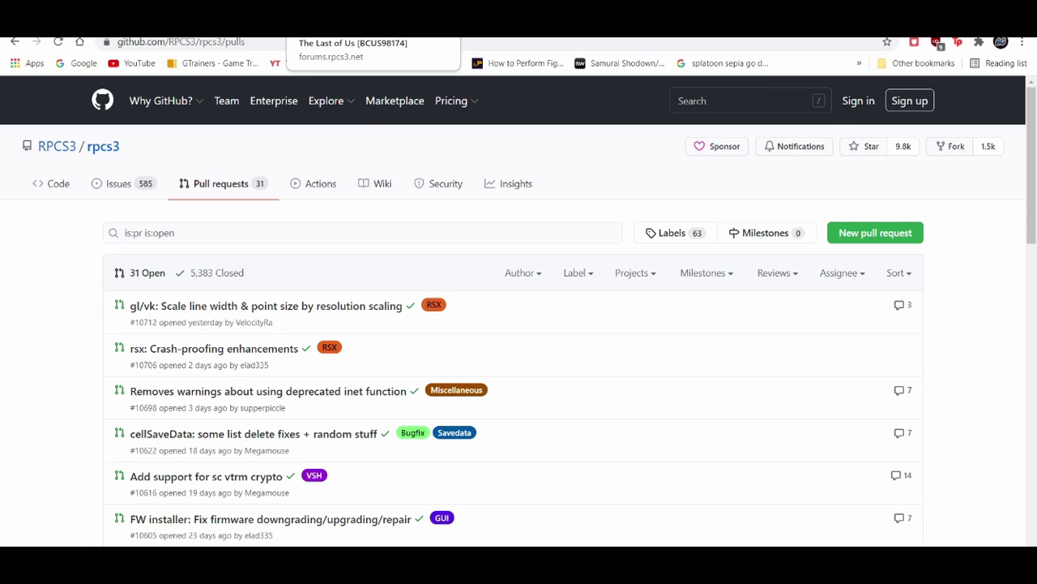
# - Return to the forum thread The Last of Us [BCUS98174], check the game ID in its title and read through the posts
pyautogui.click(349, 32)
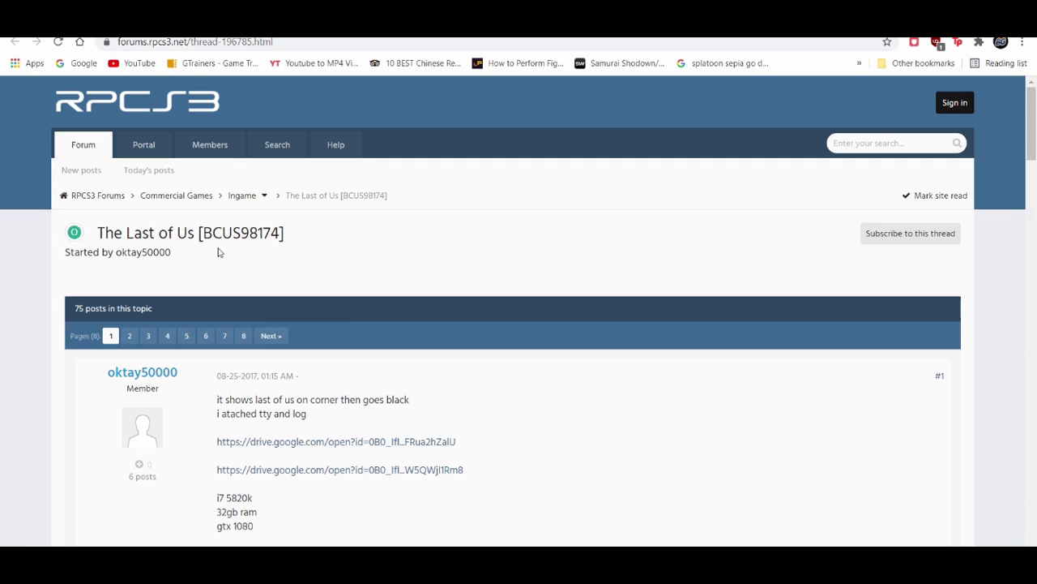
pyautogui.moveTo(208, 233); pyautogui.dragTo(264, 232)
pyautogui.click(379, 233)
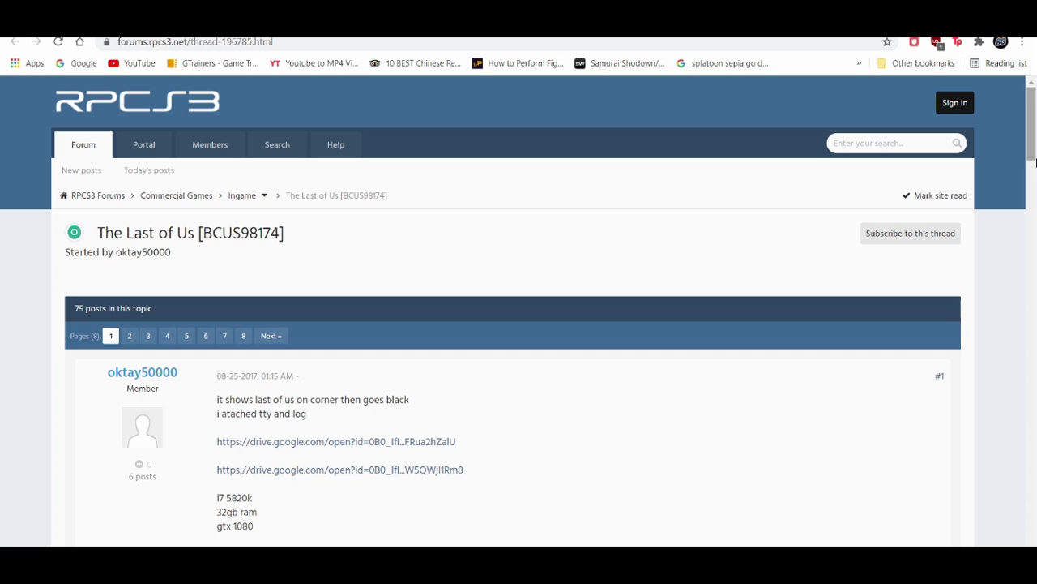
pyautogui.moveTo(1033, 130); pyautogui.dragTo(1035, 185)
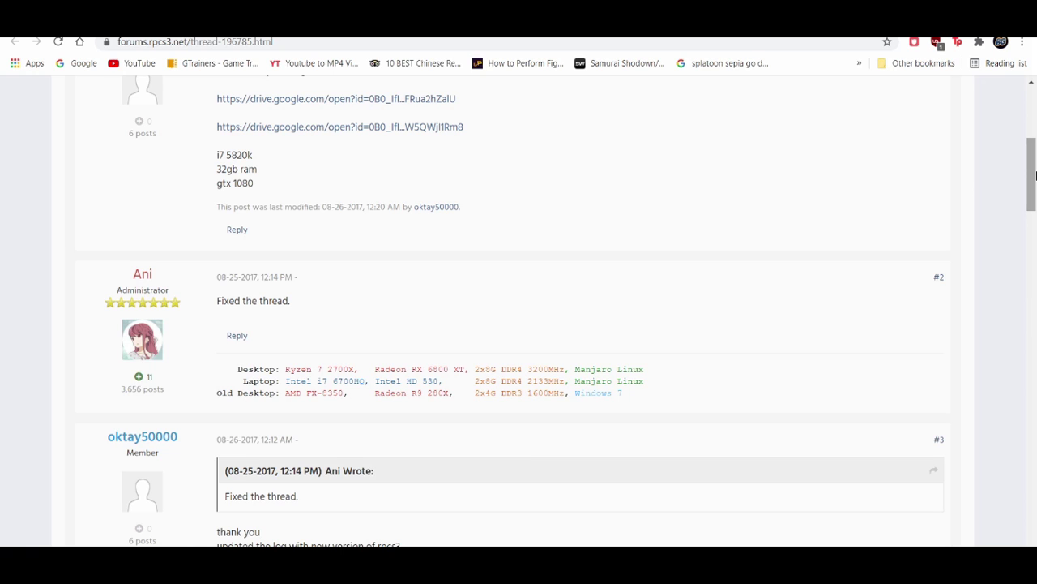
pyautogui.moveTo(1035, 175); pyautogui.dragTo(1028, 476)
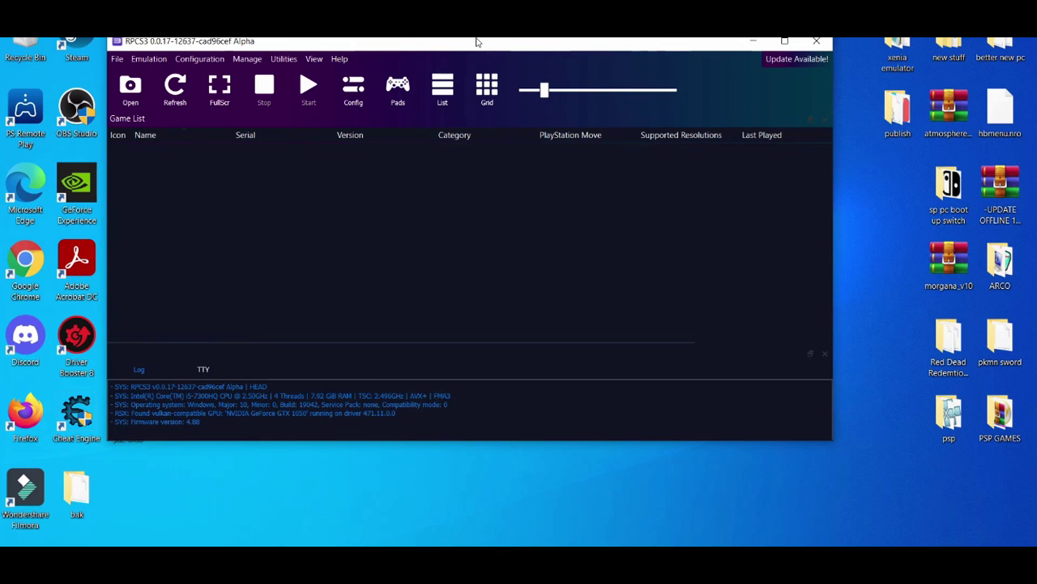
# - Switch to the RPCS3 emulator and reposition its main window on the desktop
pyautogui.moveTo(476, 41); pyautogui.dragTo(511, 58)
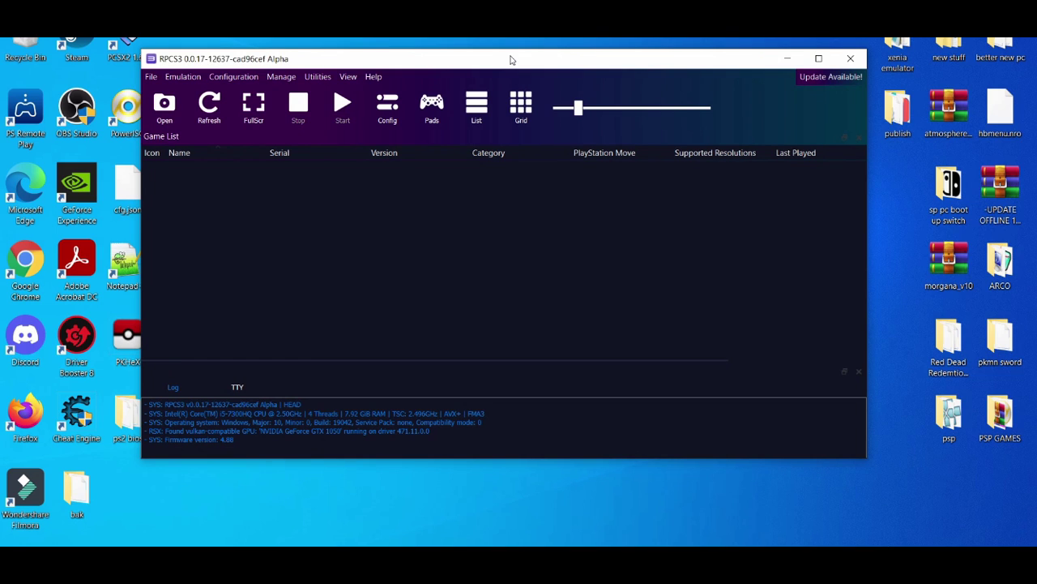